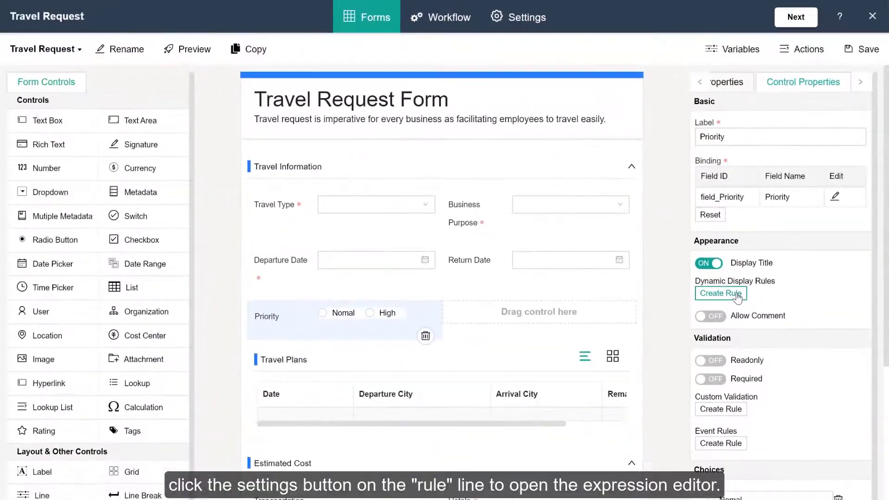
# - Create a dynamic display rule for the Priority control and insert the workflow variable Priority into its expression
pyautogui.click(652, 356)
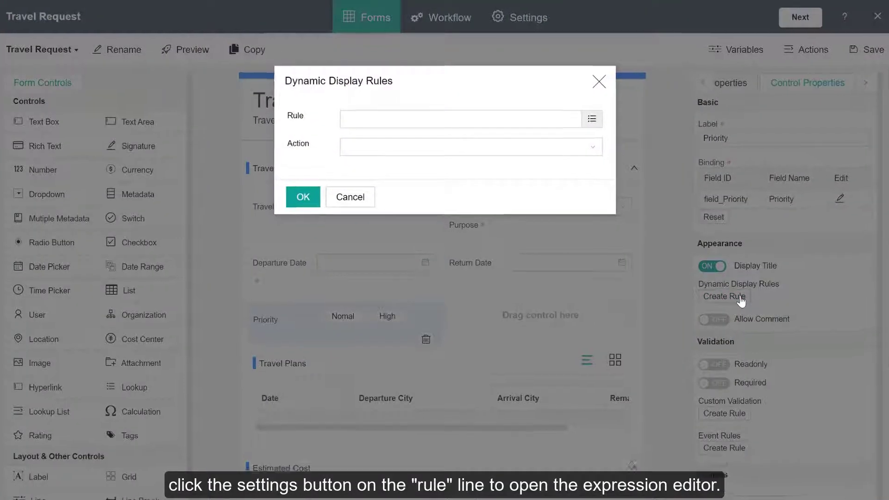
pyautogui.click(590, 118)
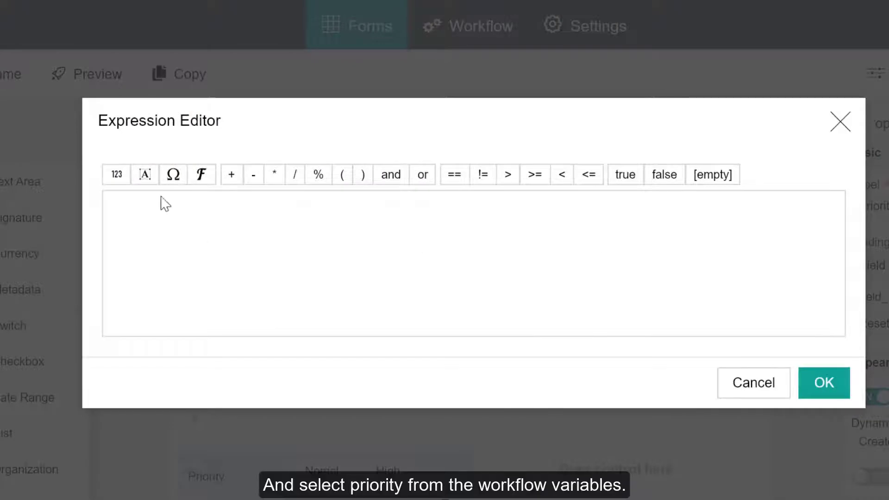
pyautogui.click(174, 177)
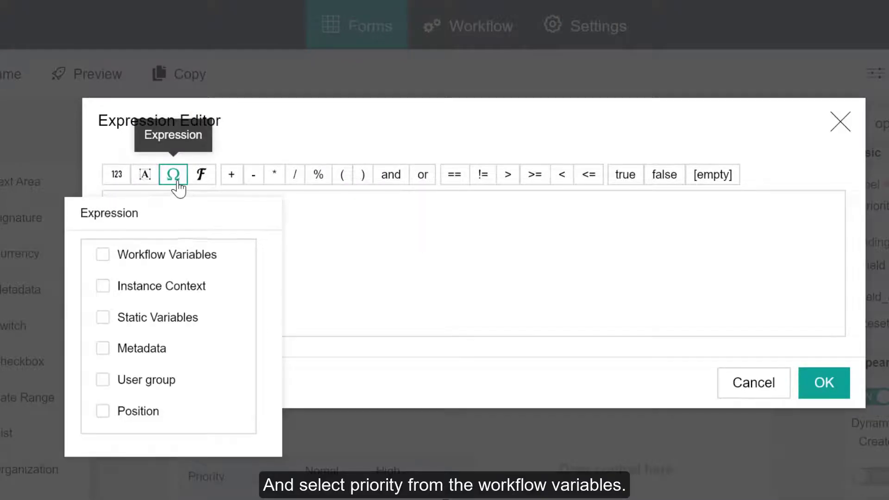
pyautogui.click(188, 259)
pyautogui.scroll(-3, 366, 292)
pyautogui.scroll(-1, 369, 386)
pyautogui.click(369, 384)
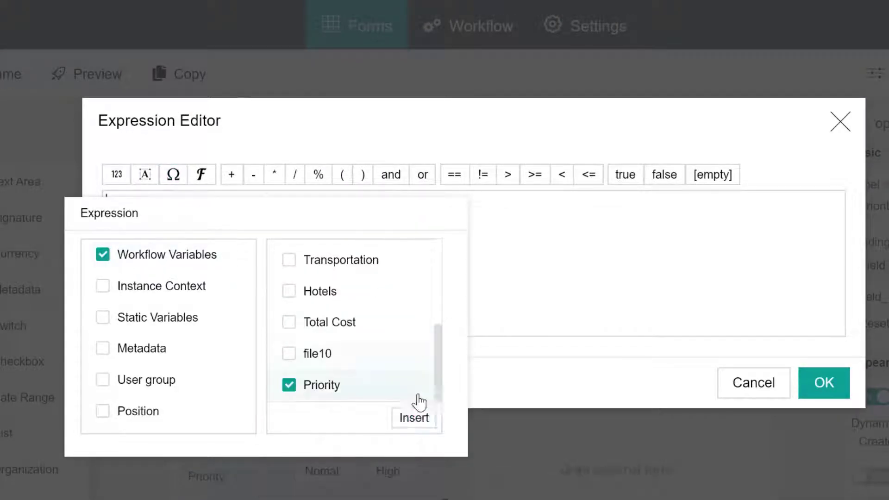
pyautogui.click(416, 418)
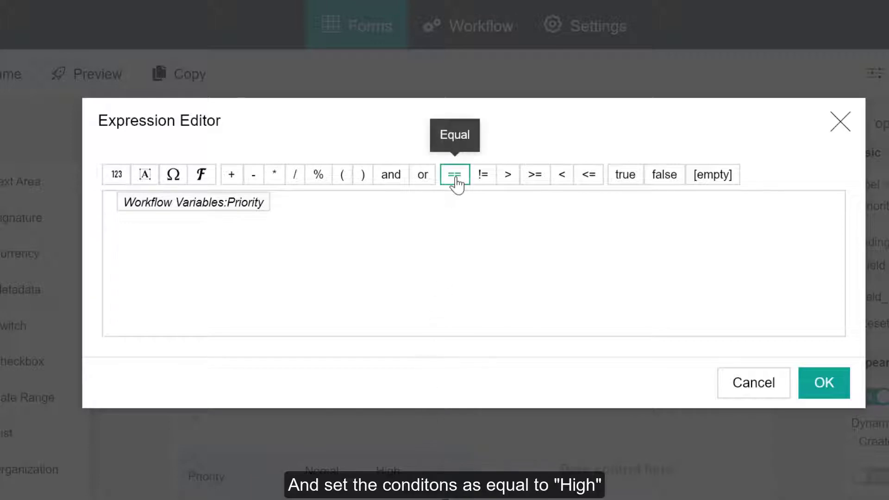
# - Complete the rule expression so that Priority equals the text High, and accept it
pyautogui.click(145, 174)
pyautogui.write('High')
pyautogui.press('Return')
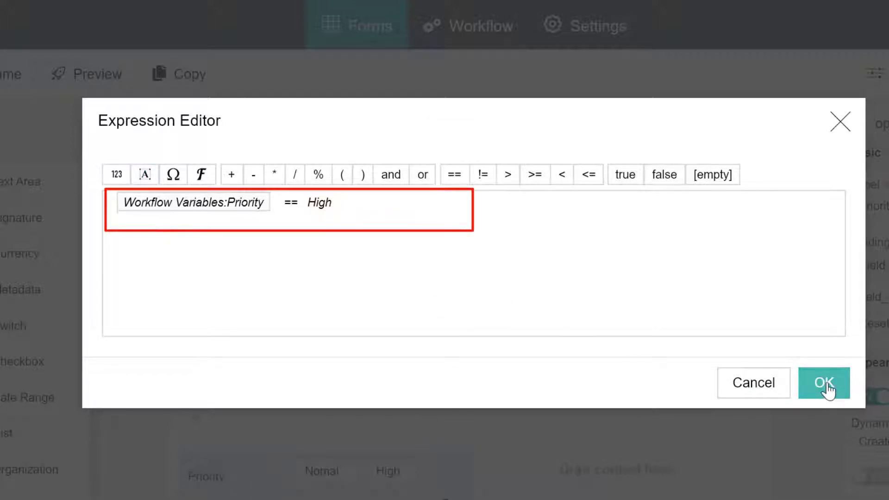
pyautogui.click(828, 388)
# - Set the Priority rule's action to Set Background with the color Red, and save the rule
pyautogui.click(665, 231)
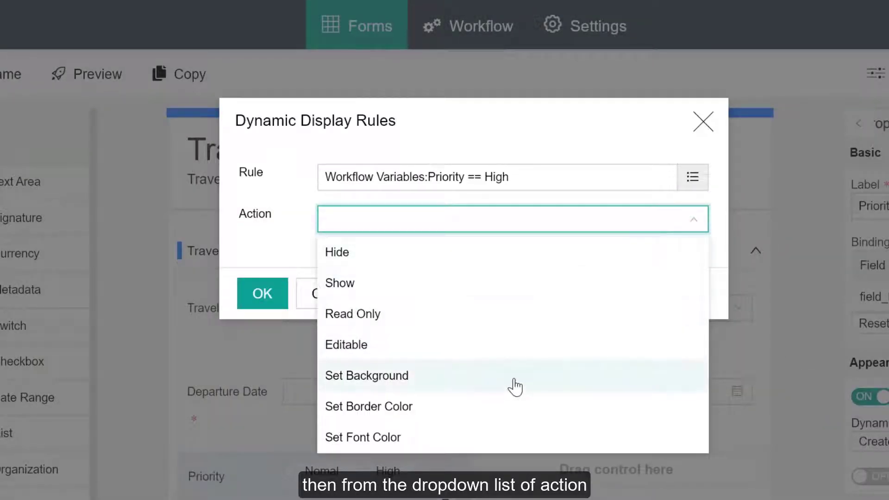
pyautogui.click(513, 379)
pyautogui.click(531, 273)
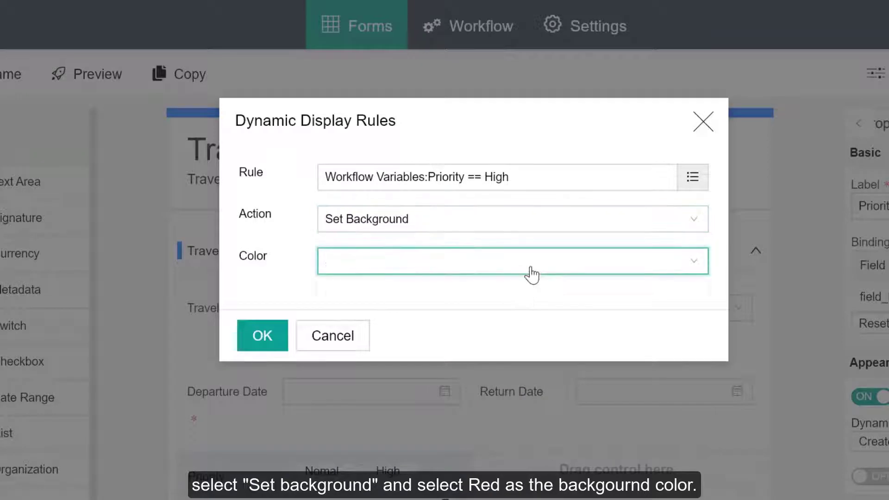
pyautogui.click(519, 300)
pyautogui.click(264, 337)
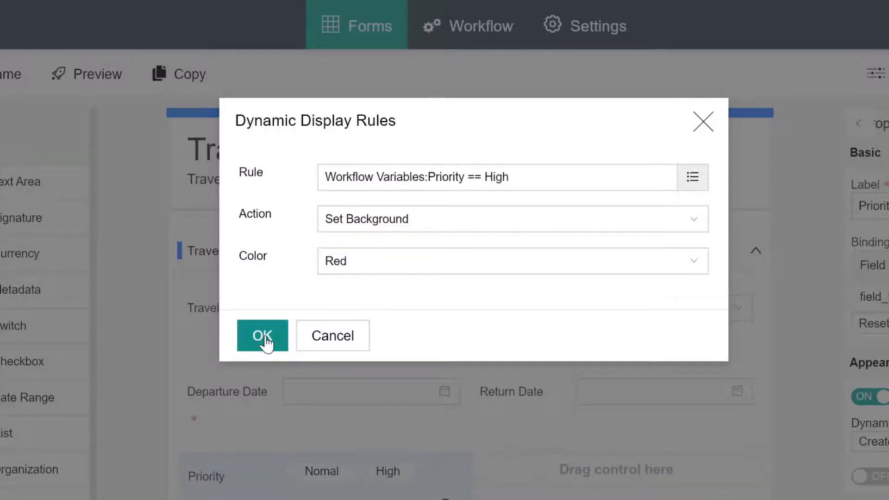
pyautogui.click(701, 128)
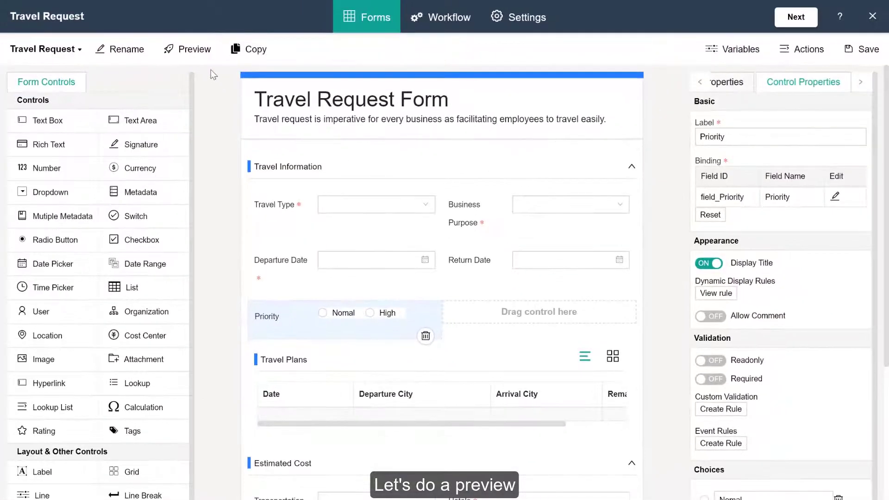
# - Preview the form and test the Priority rule by choosing High and switching to Nomal
pyautogui.click(187, 49)
pyautogui.scroll(-1, 654, 181)
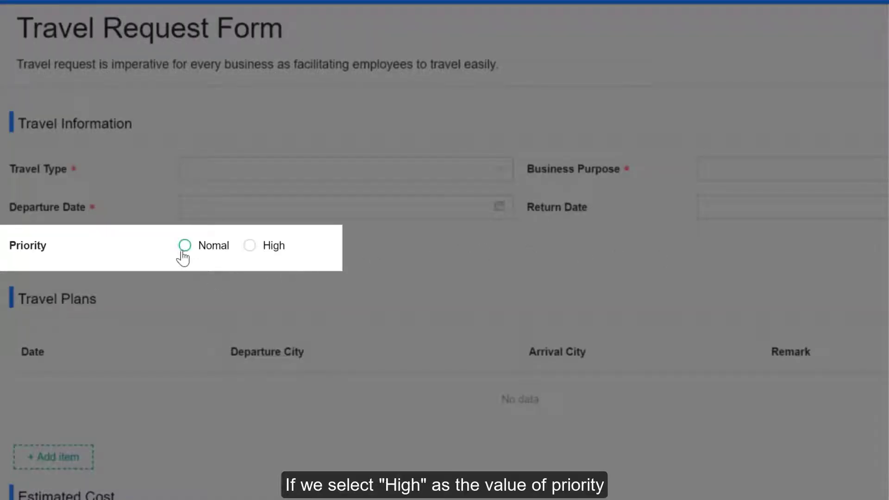
pyautogui.click(249, 246)
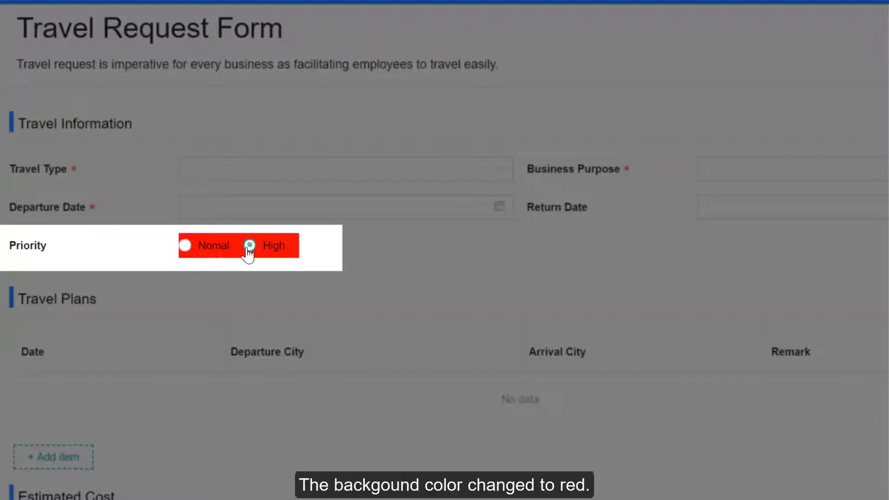
pyautogui.click(186, 248)
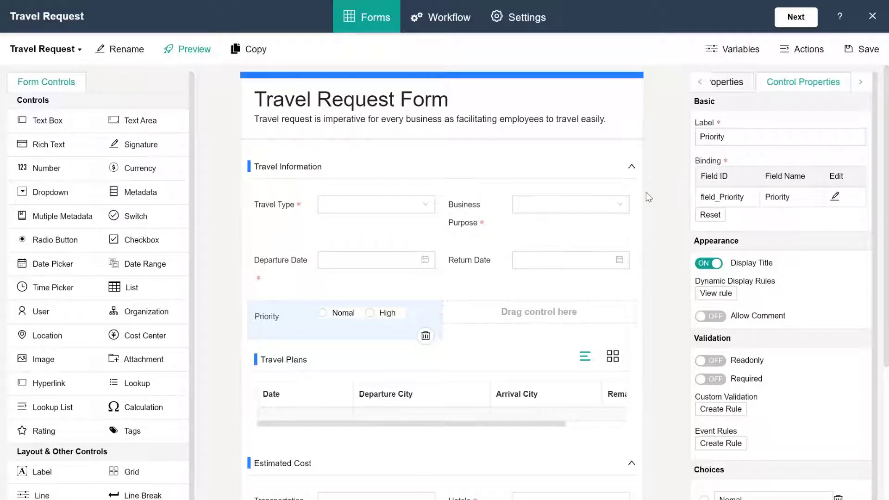
# - Check the Travel Type choices and create a dynamic display rule for Business Purpose with the condition Travel Type == International
pyautogui.click(298, 205)
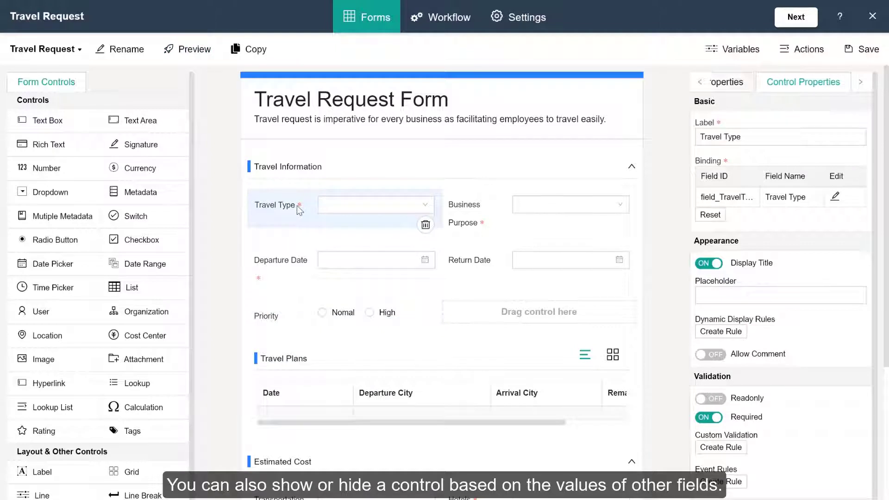
pyautogui.scroll(-1, 876, 338)
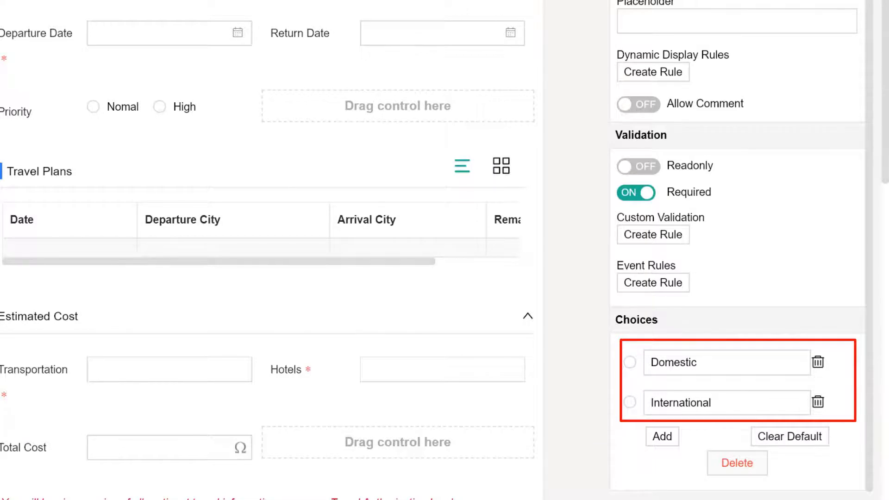
pyautogui.click(448, 99)
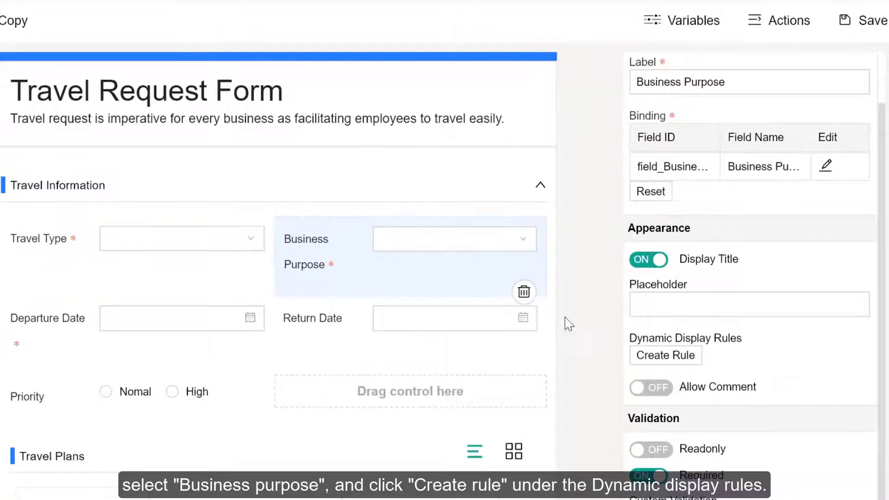
pyautogui.scroll(1, 876, 397)
pyautogui.click(667, 365)
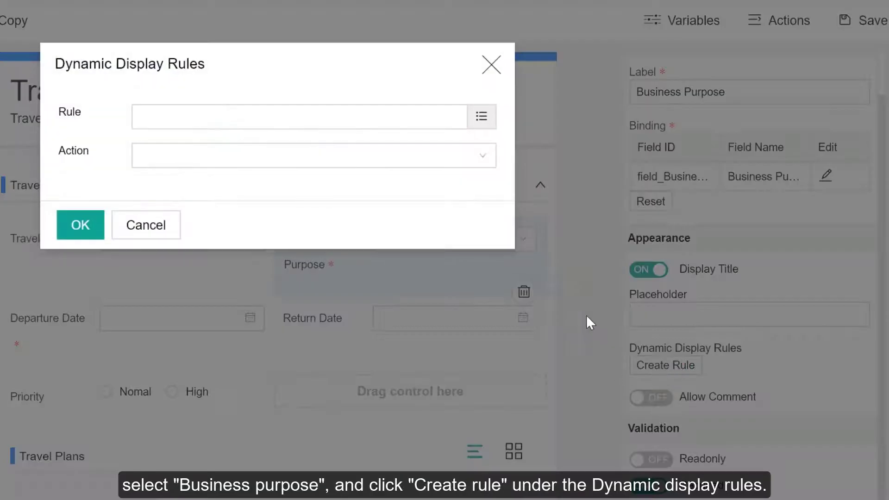
pyautogui.click(482, 116)
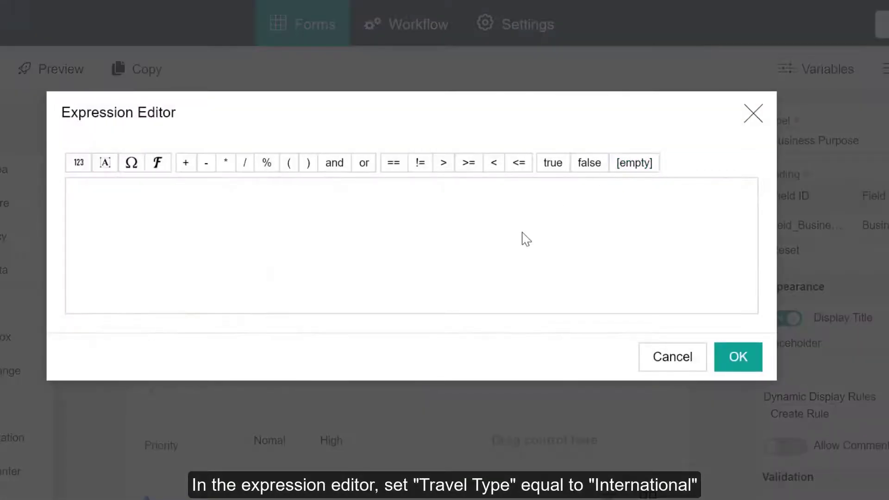
pyautogui.click(132, 167)
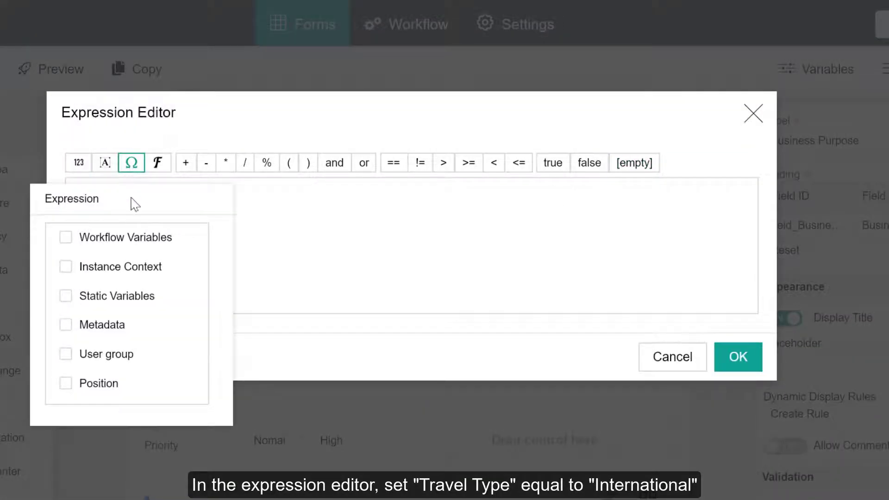
pyautogui.click(136, 240)
pyautogui.click(240, 267)
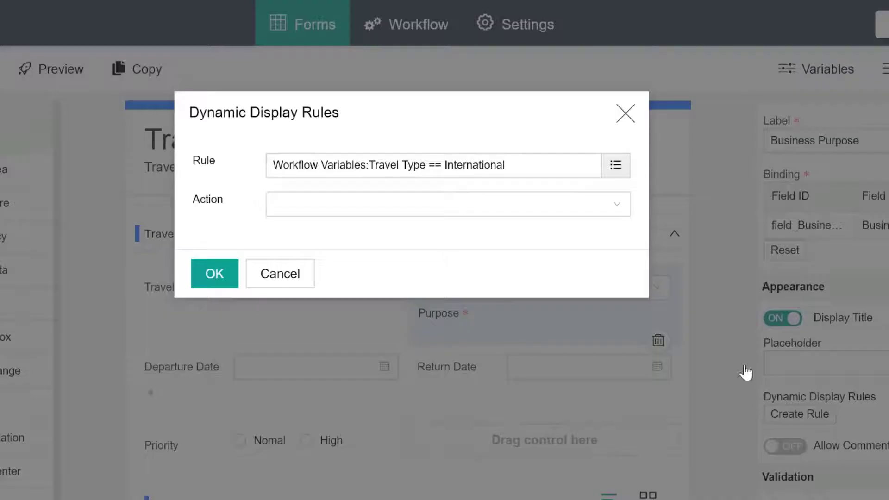
# - Set the Business Purpose rule's action to Hide and save the rule
pyautogui.click(555, 212)
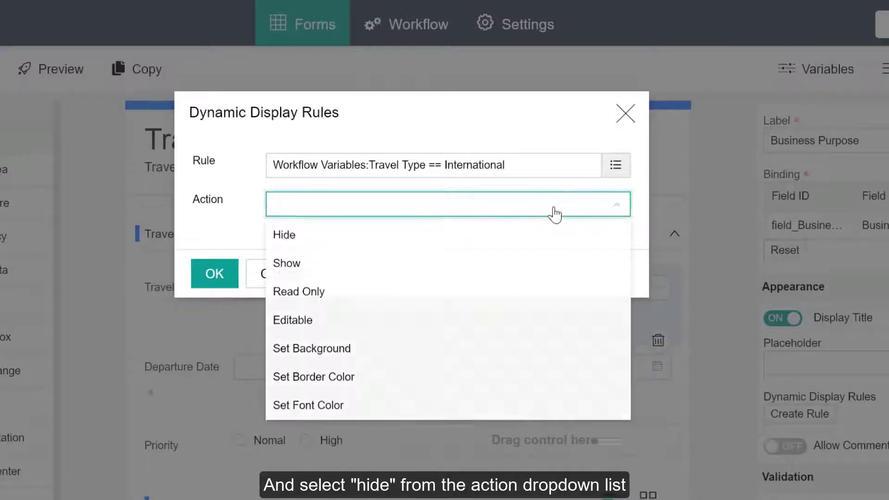
pyautogui.click(537, 240)
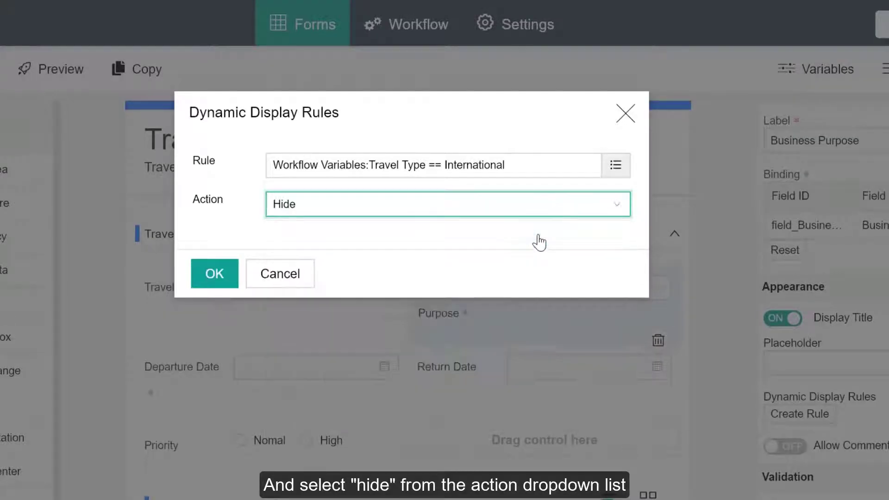
pyautogui.click(221, 274)
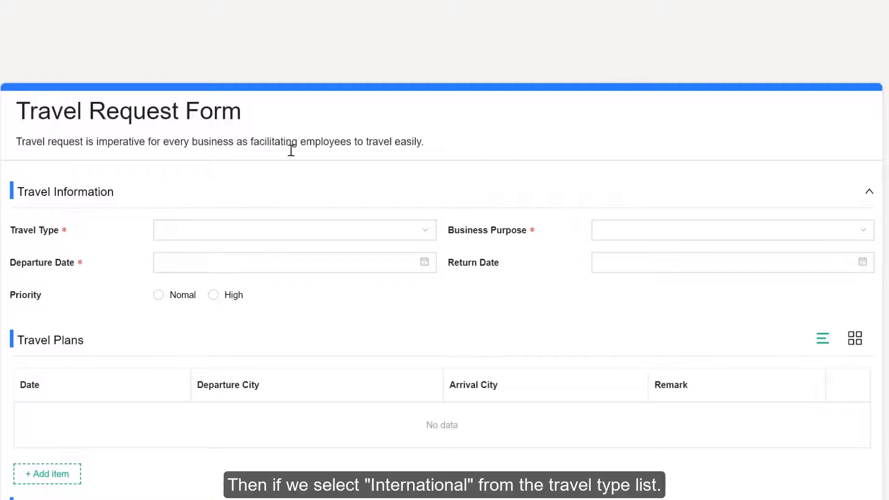
# - Test the Business Purpose rule in the form preview by setting Travel Type to International and to Domestic, and close the preview
pyautogui.click(383, 232)
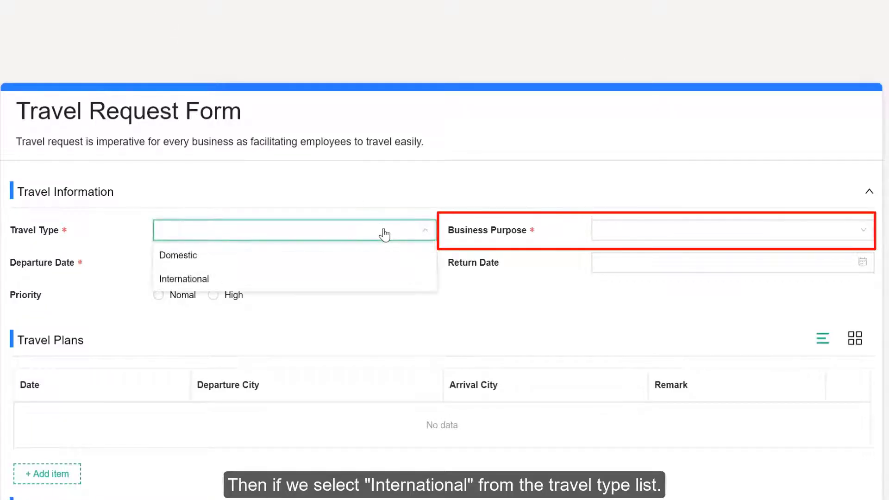
pyautogui.click(330, 279)
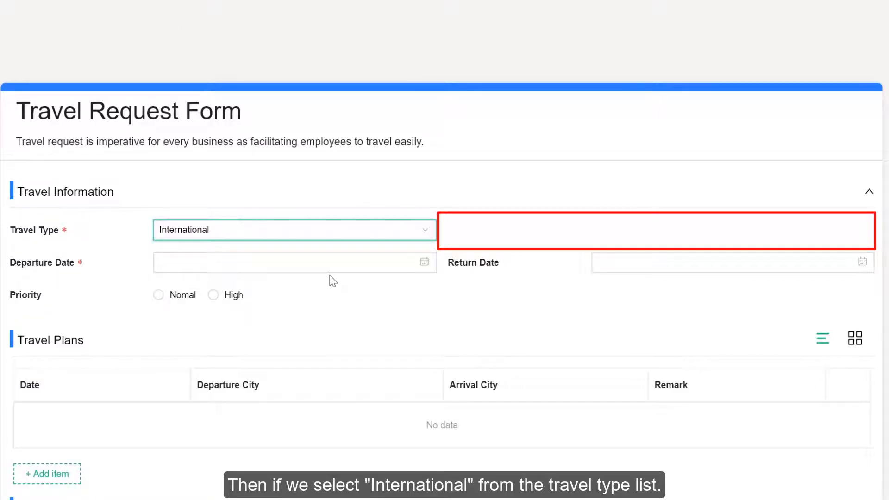
pyautogui.click(334, 235)
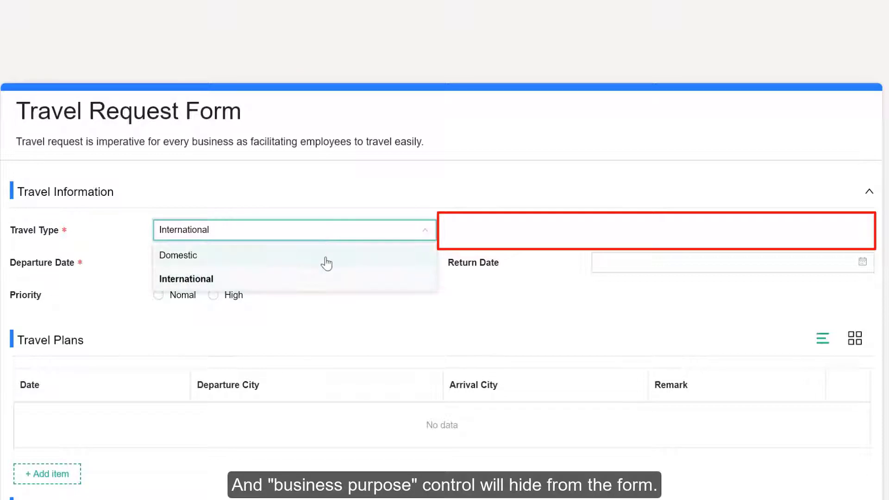
pyautogui.click(325, 260)
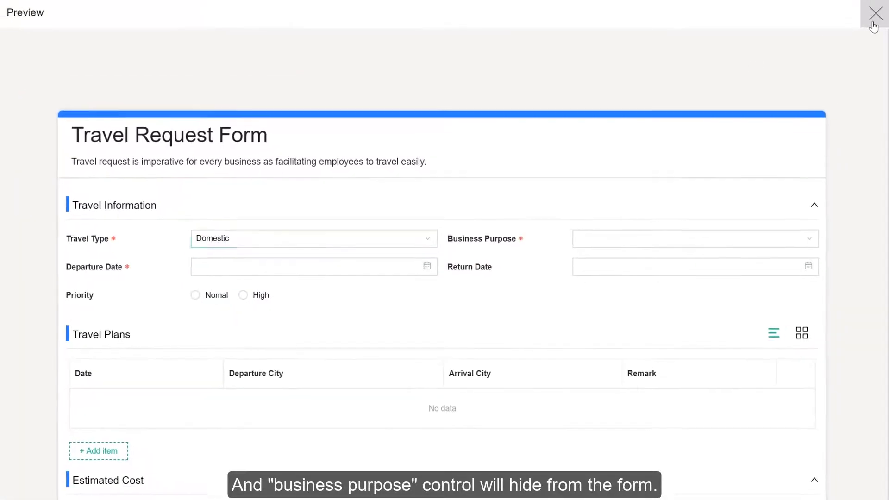
pyautogui.click(875, 14)
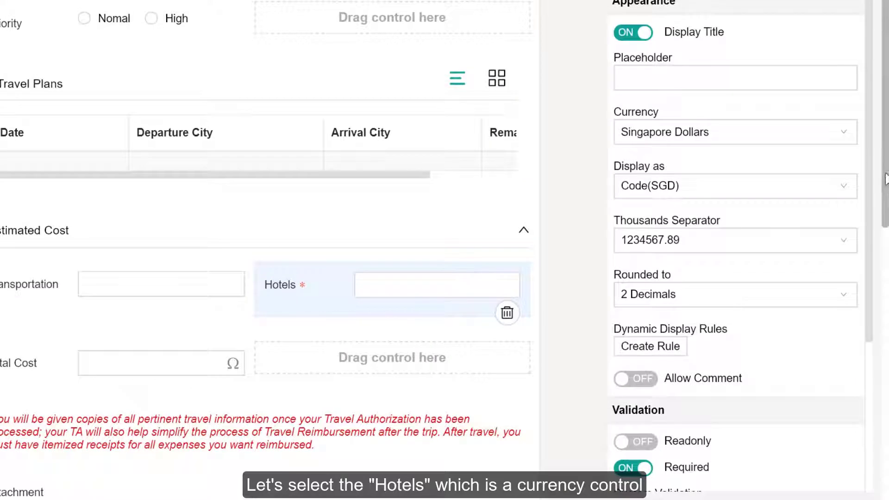
# - Create a custom validation rule for the Hotels control with the condition Travel Type == Domestic and Hotels > 500
pyautogui.moveTo(867, 168); pyautogui.dragTo(877, 356)
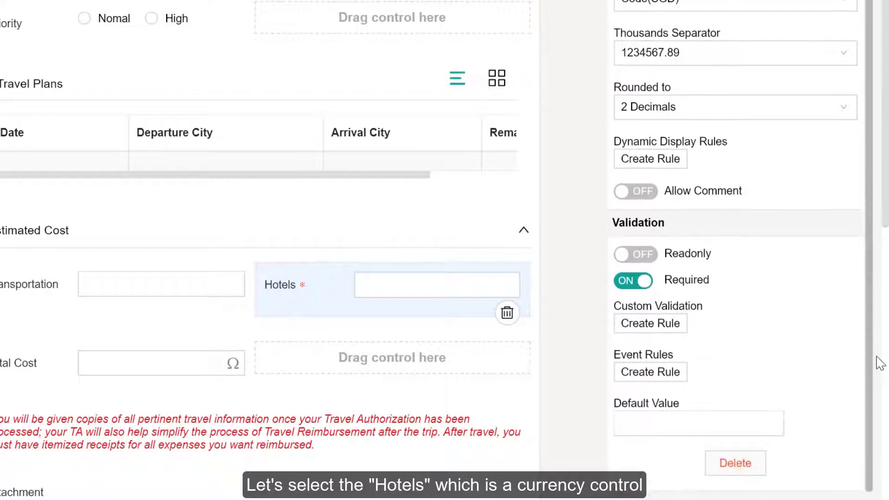
pyautogui.click(666, 325)
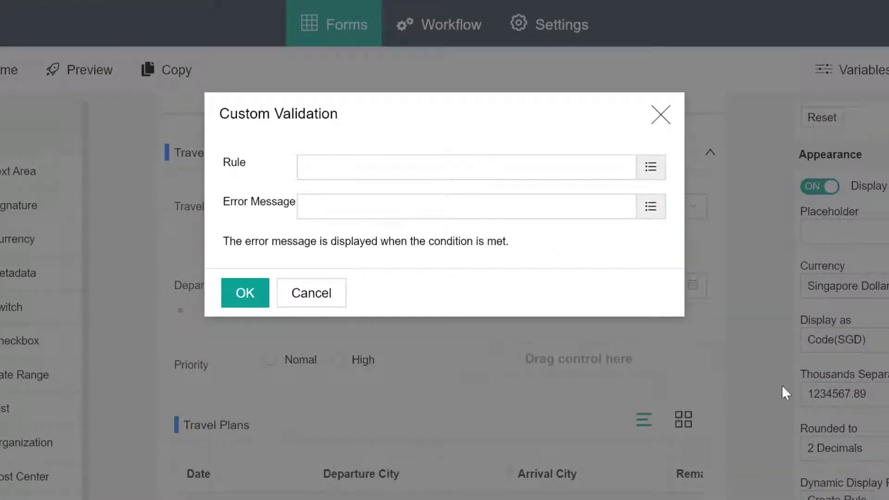
pyautogui.click(651, 168)
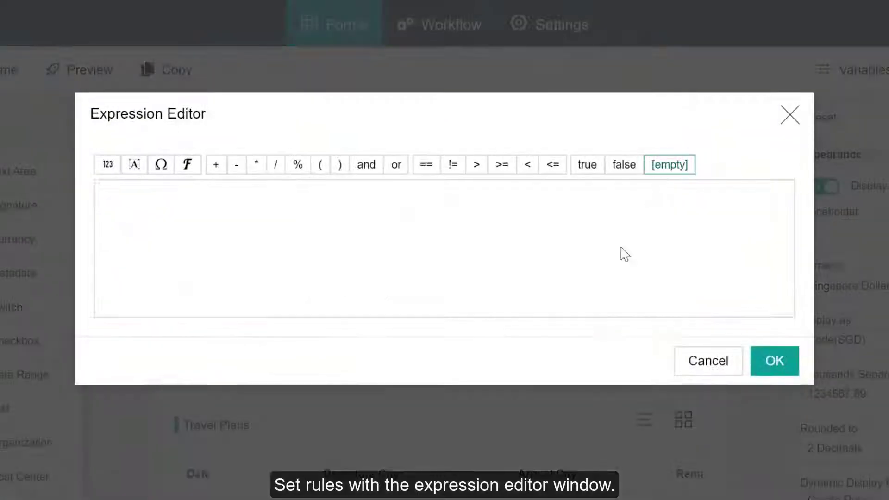
pyautogui.click(169, 169)
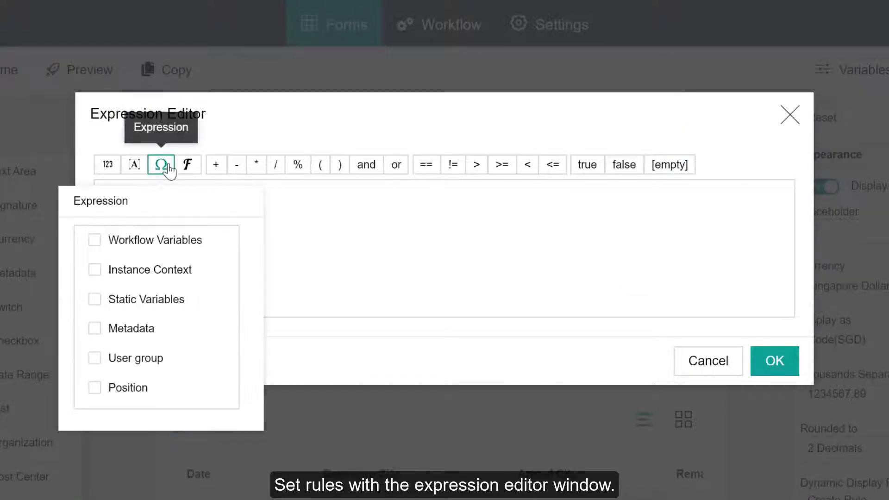
pyautogui.click(162, 247)
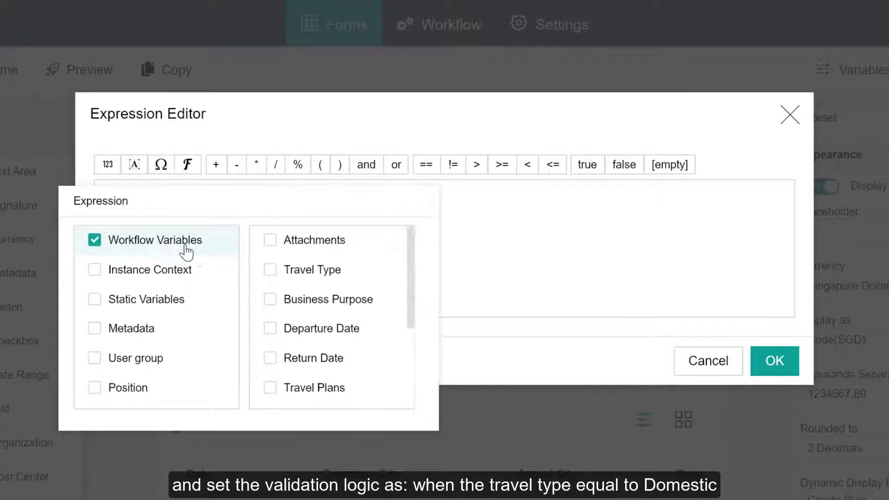
pyautogui.click(273, 276)
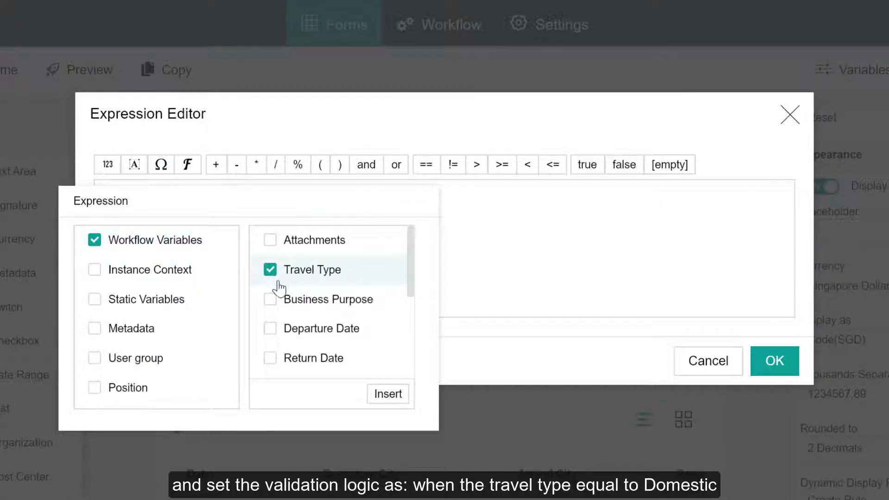
pyautogui.click(399, 401)
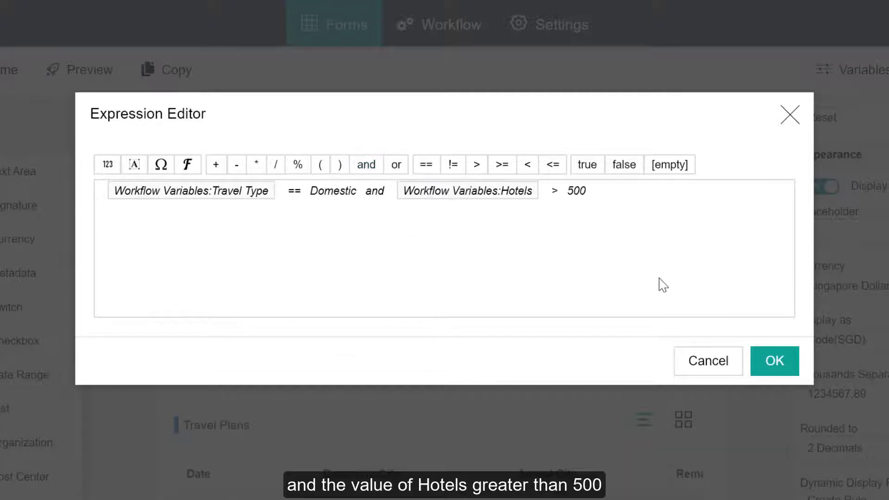
pyautogui.click(787, 372)
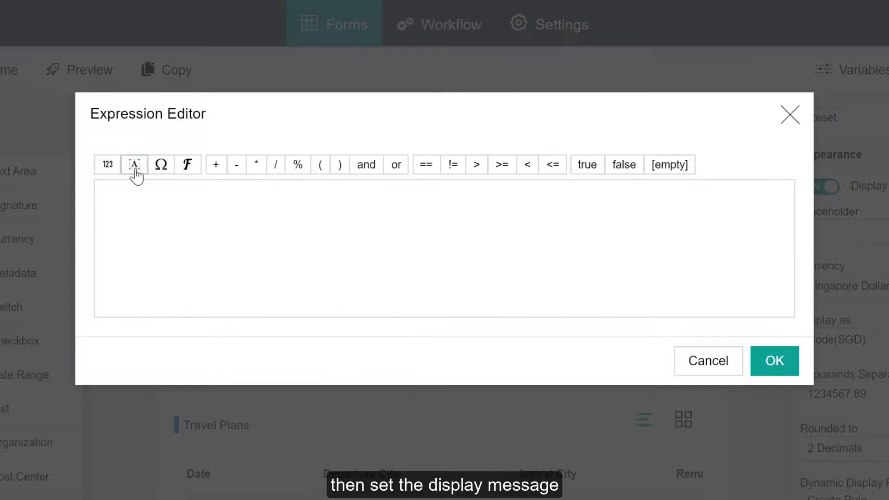
# - Set the validation's error message to "The hotel cost for Domestic can not greater than $500." and save the custom validation
pyautogui.click(134, 166)
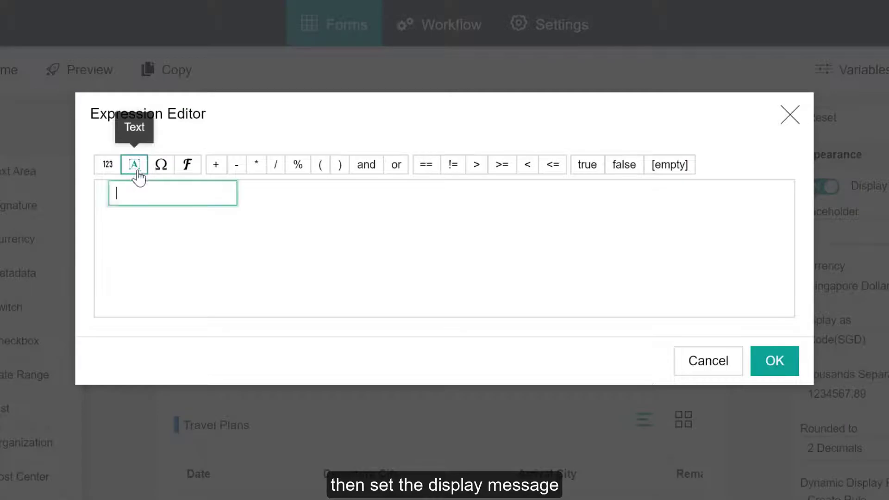
pyautogui.hotkey('ctrl', 'v')
pyautogui.click(309, 241)
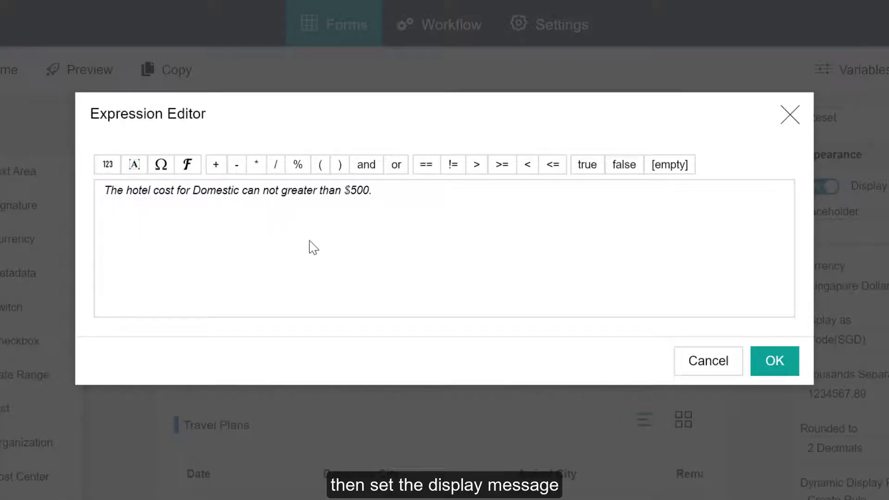
pyautogui.click(771, 360)
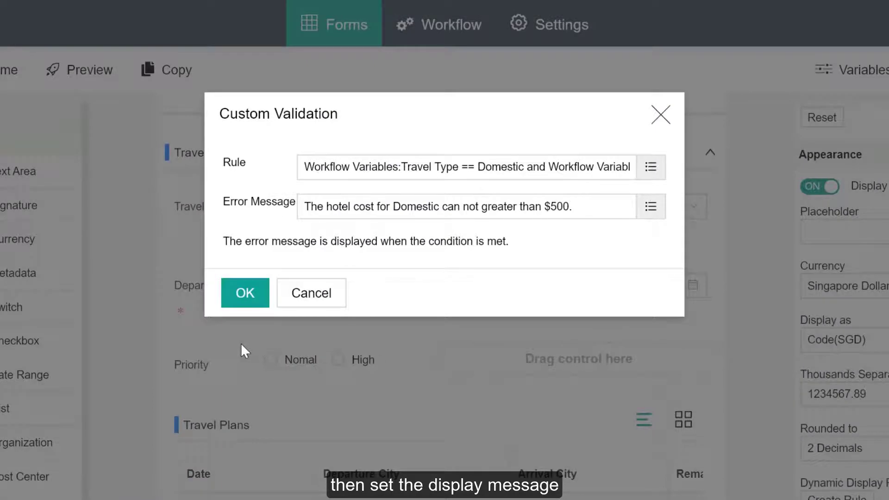
pyautogui.click(239, 302)
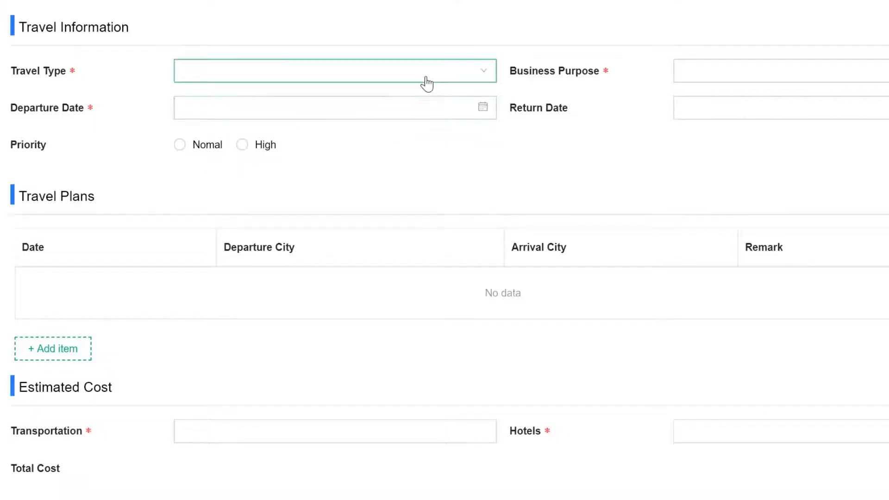
# - Test the Hotels validation in the form preview by setting Travel Type to Domestic and entering 600 for Hotels
pyautogui.click(425, 81)
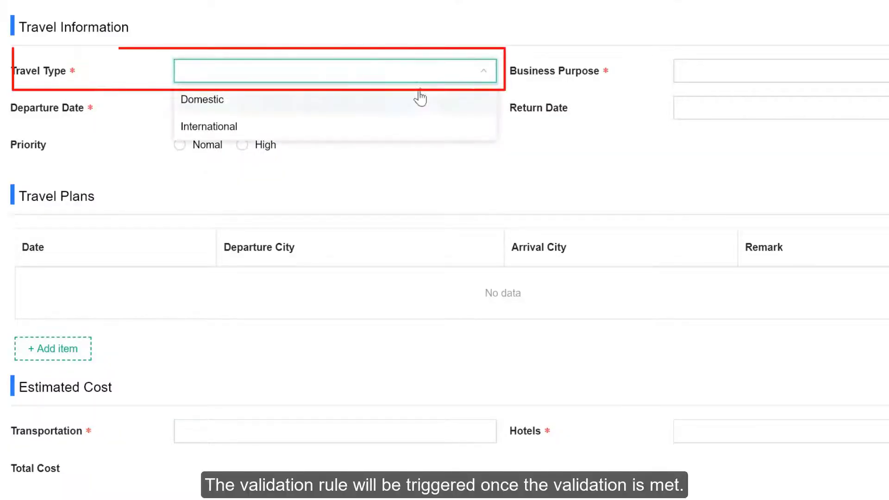
pyautogui.click(419, 97)
pyautogui.click(739, 431)
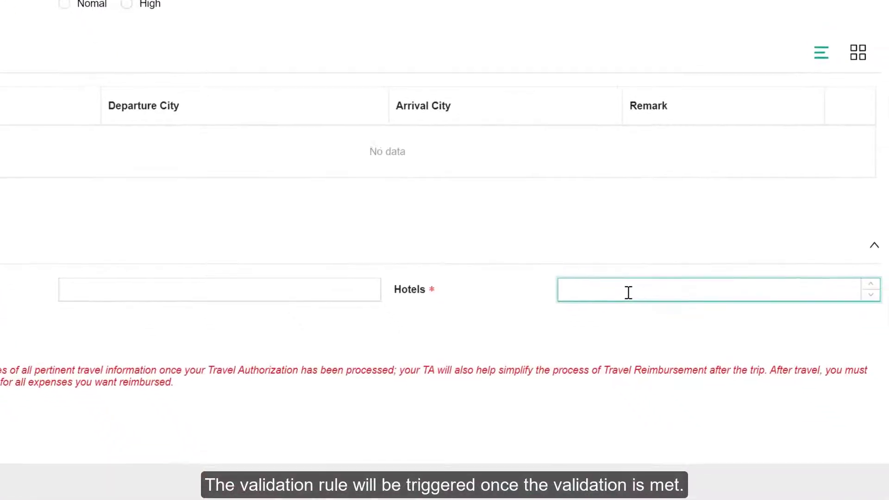
pyautogui.write('600')
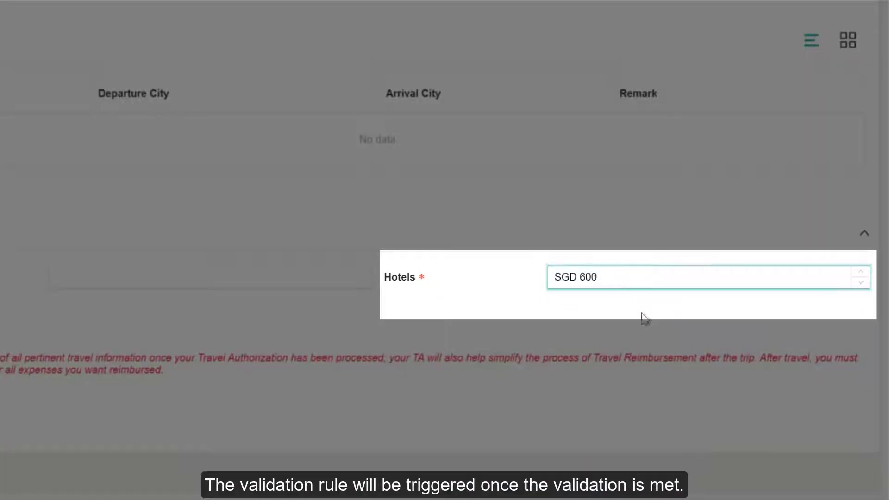
pyautogui.click(655, 337)
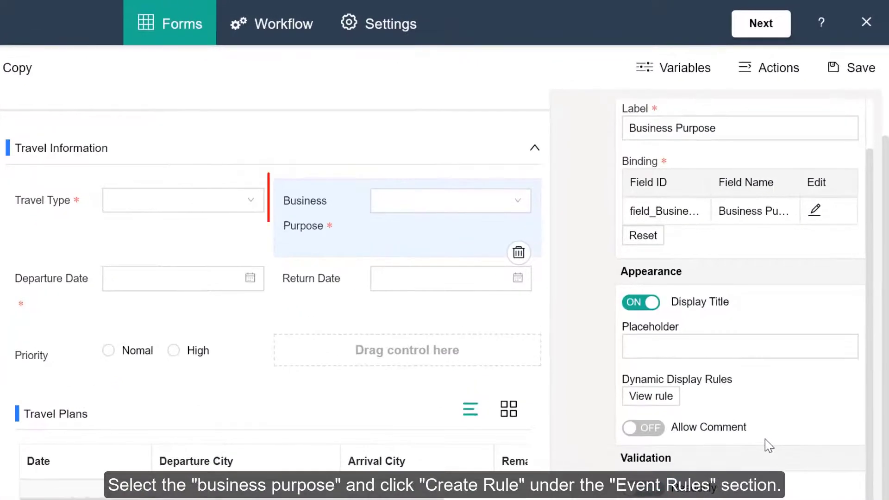
# - Create an event rule for Business Purpose with the condition Travel Type == International and Business Purpose == Marketing Activity
pyautogui.scroll(-2, 794, 341)
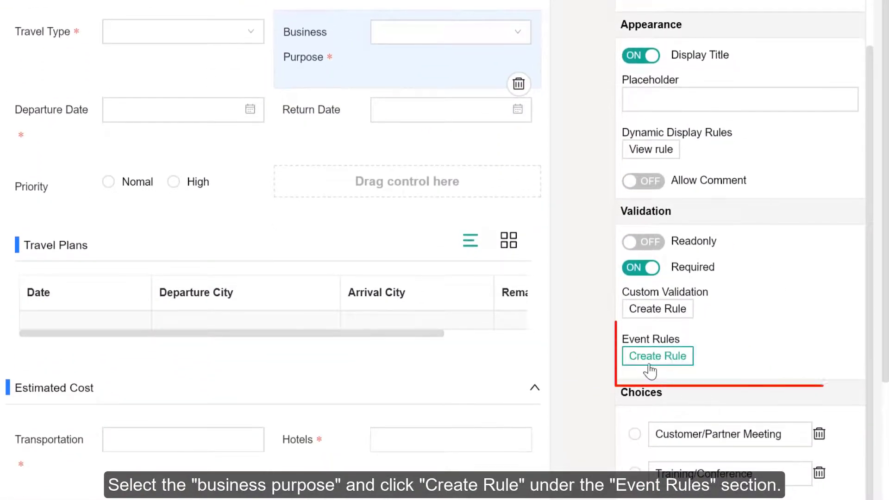
pyautogui.click(653, 361)
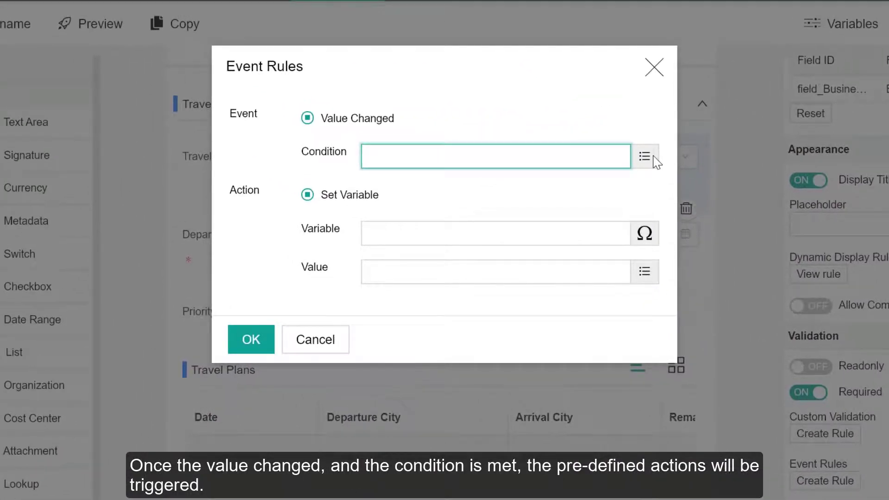
pyautogui.click(652, 157)
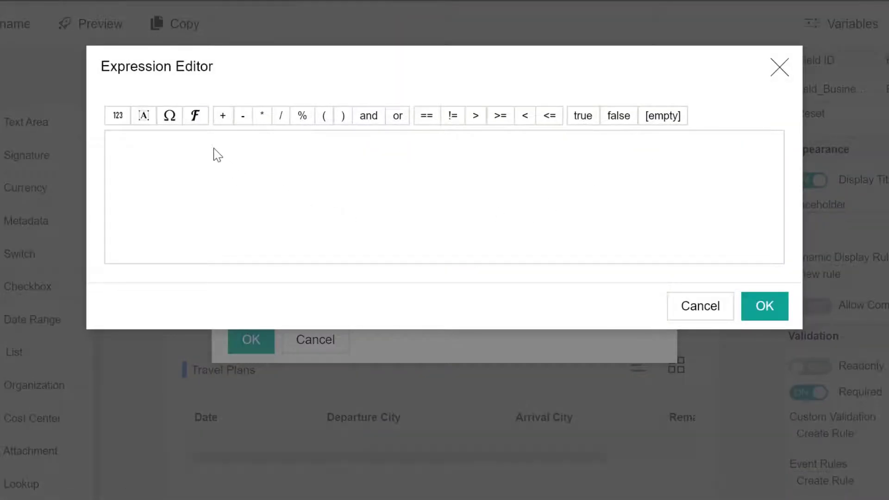
pyautogui.click(173, 120)
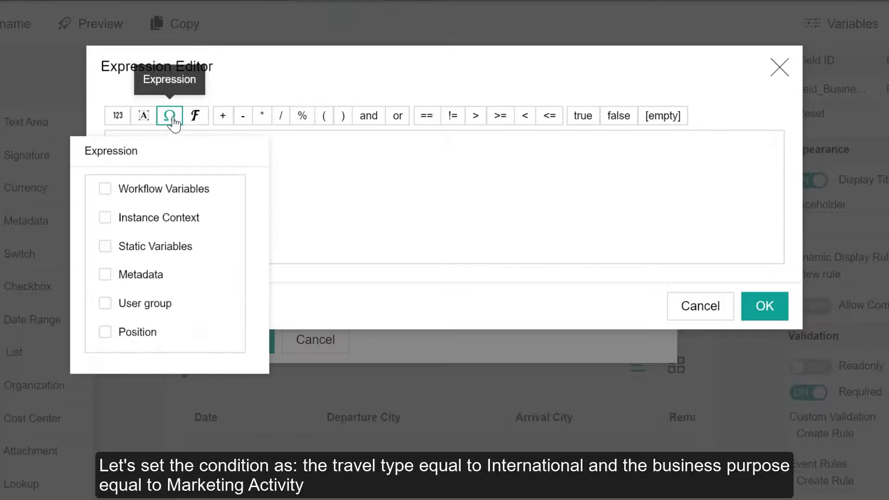
pyautogui.click(177, 194)
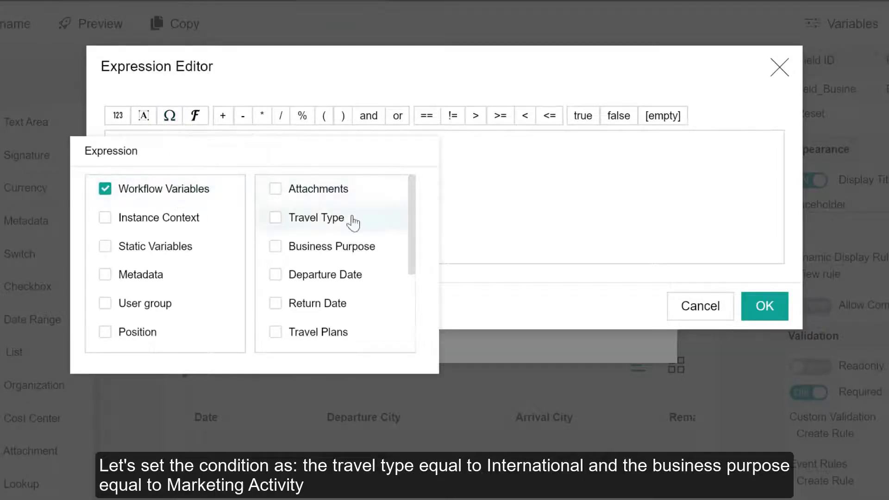
pyautogui.scroll(-1, 419, 235)
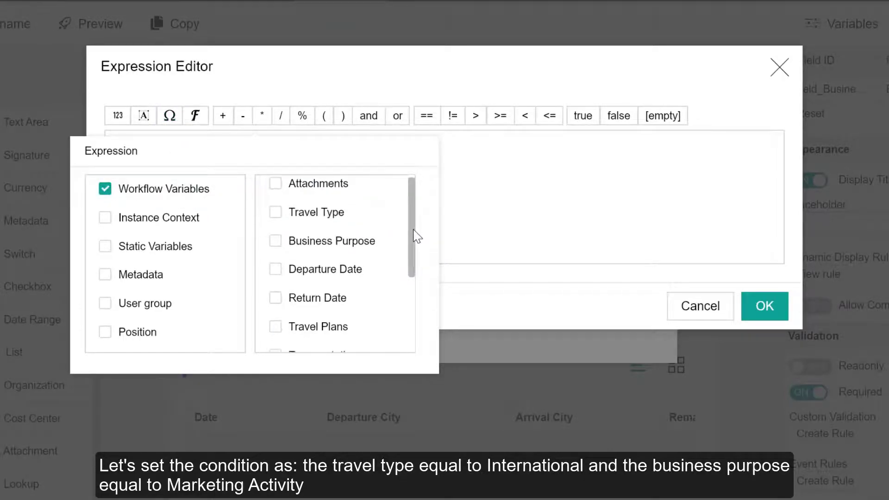
pyautogui.click(275, 214)
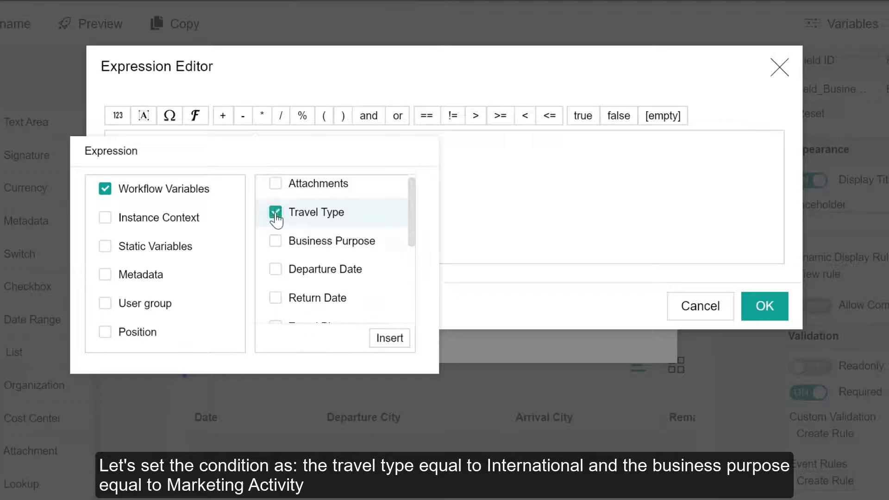
pyautogui.click(395, 338)
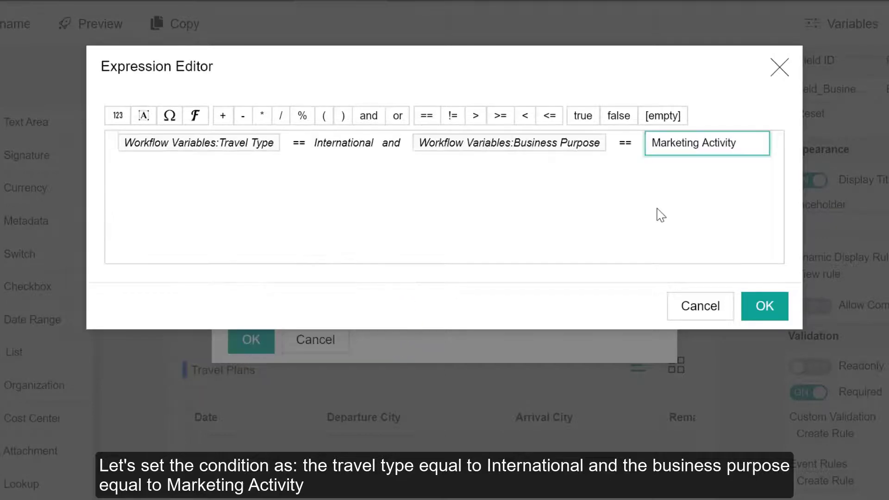
pyautogui.click(659, 215)
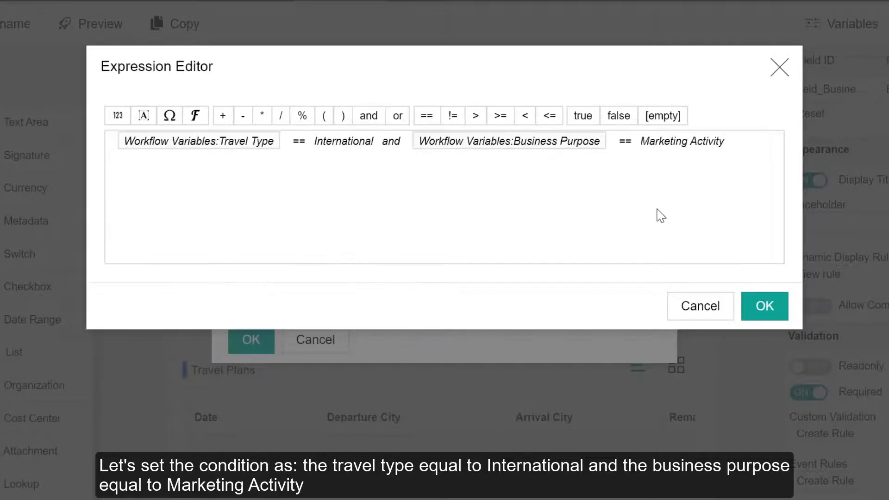
pyautogui.click(766, 310)
# - Set the event rule's action to give the Priority variable the value High, and save the rule
pyautogui.click(644, 234)
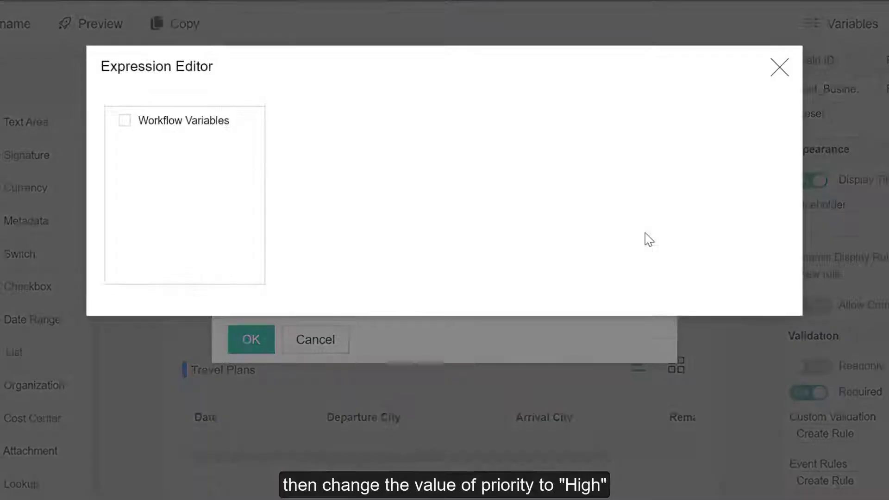
pyautogui.click(216, 133)
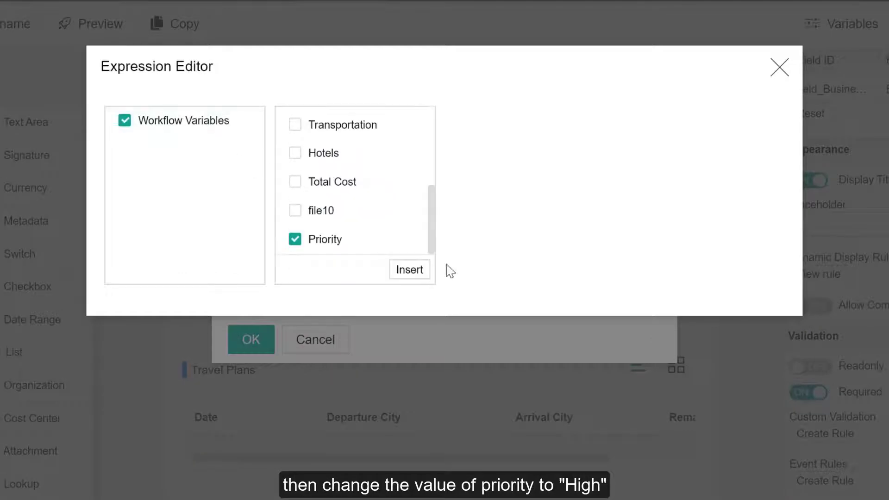
pyautogui.click(409, 270)
pyautogui.write('High')
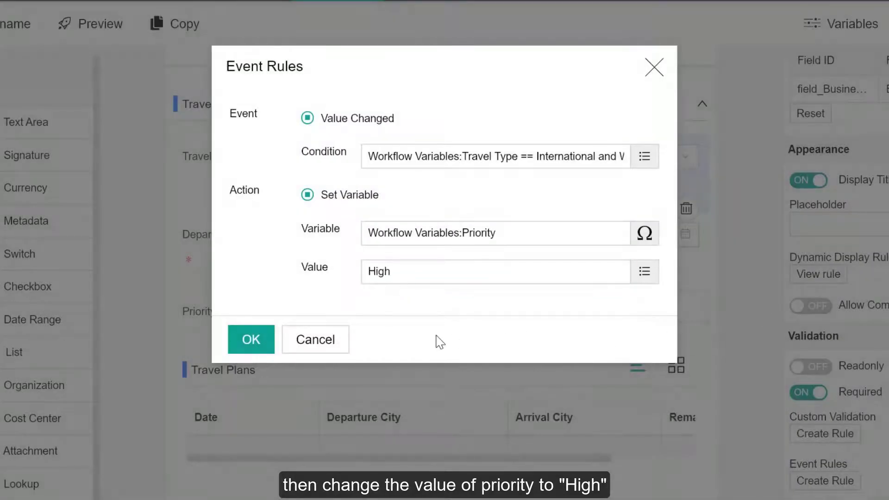
pyautogui.click(253, 344)
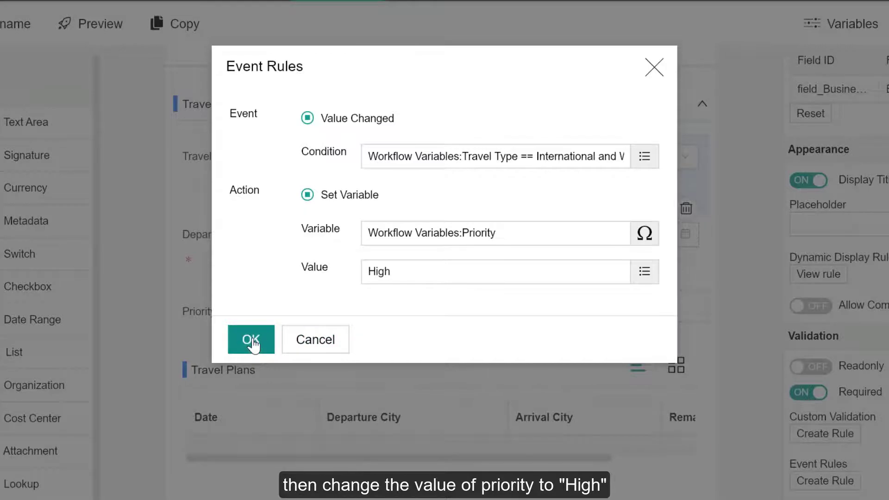
pyautogui.click(653, 78)
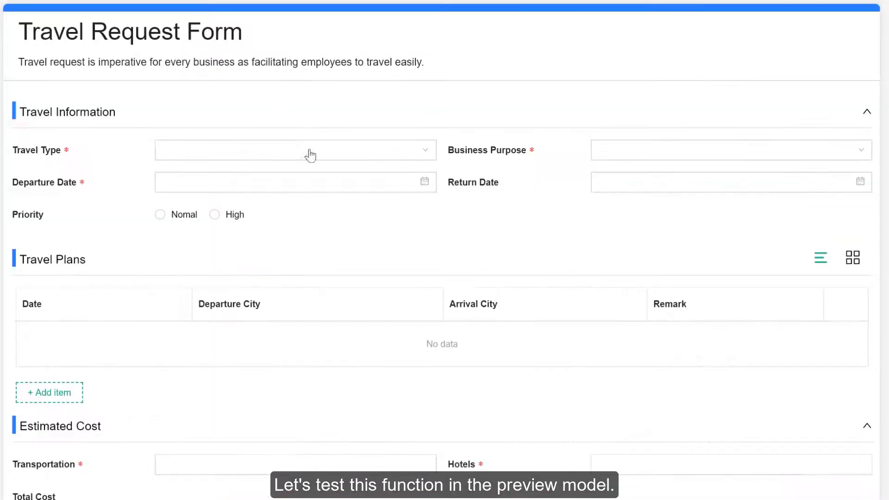
# - Test the event rule in the form preview by choosing International as Travel Type and Marketing Activity as Business Purpose
pyautogui.click(310, 156)
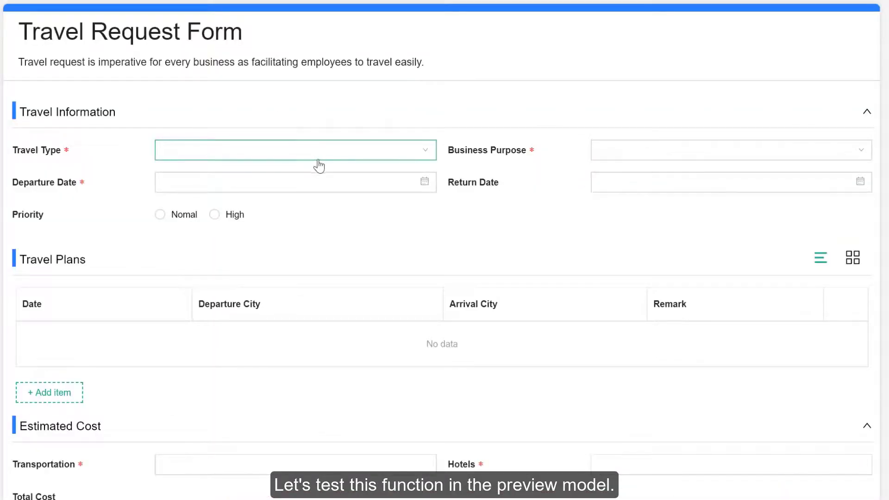
pyautogui.click(363, 199)
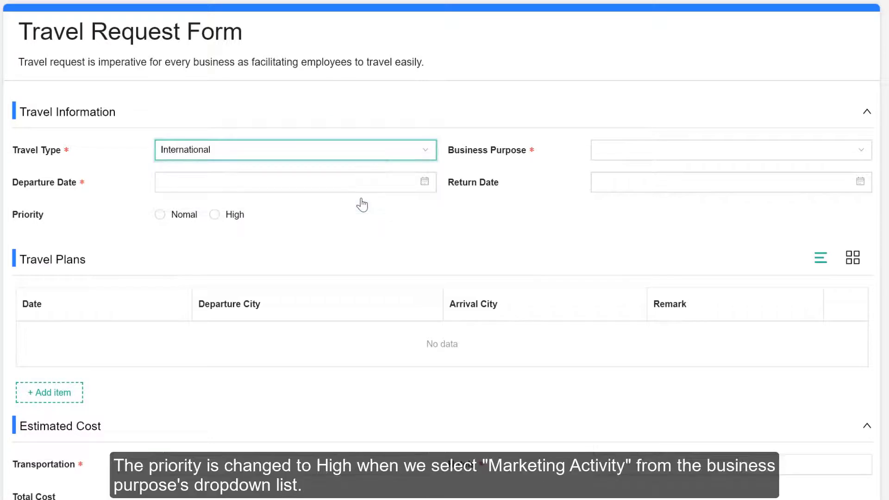
pyautogui.click(659, 160)
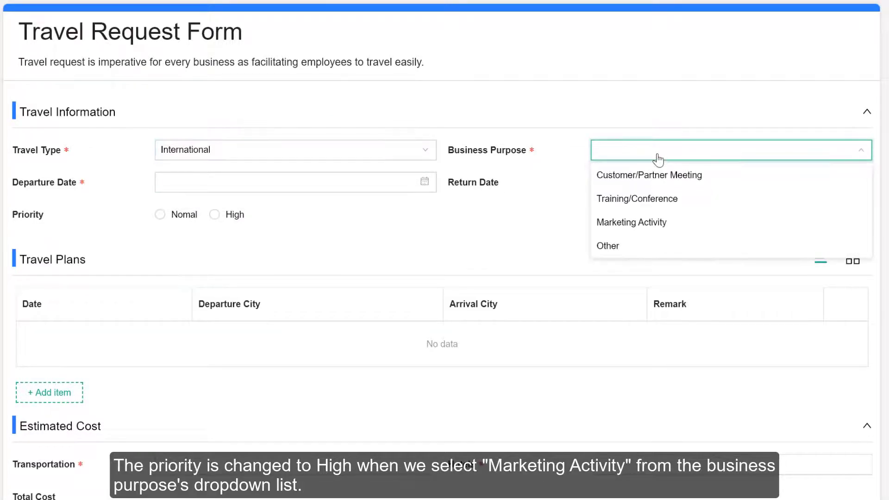
pyautogui.click(656, 224)
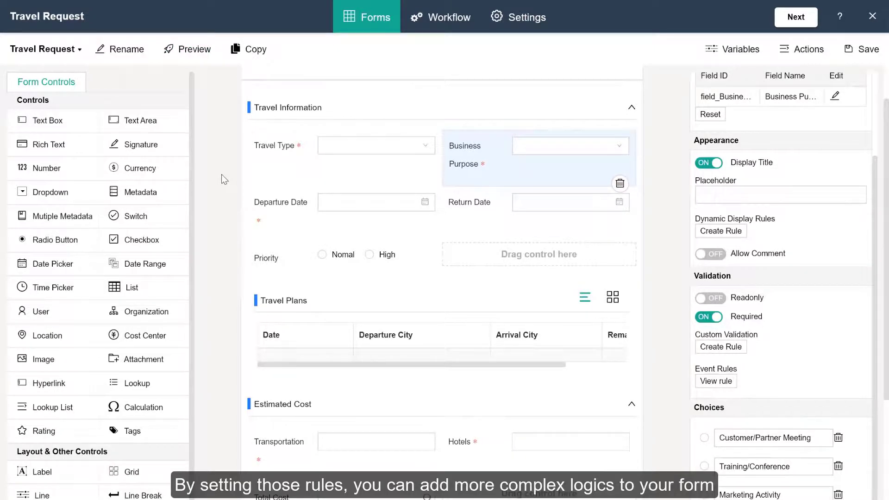
pyautogui.scroll(3, 854, 286)
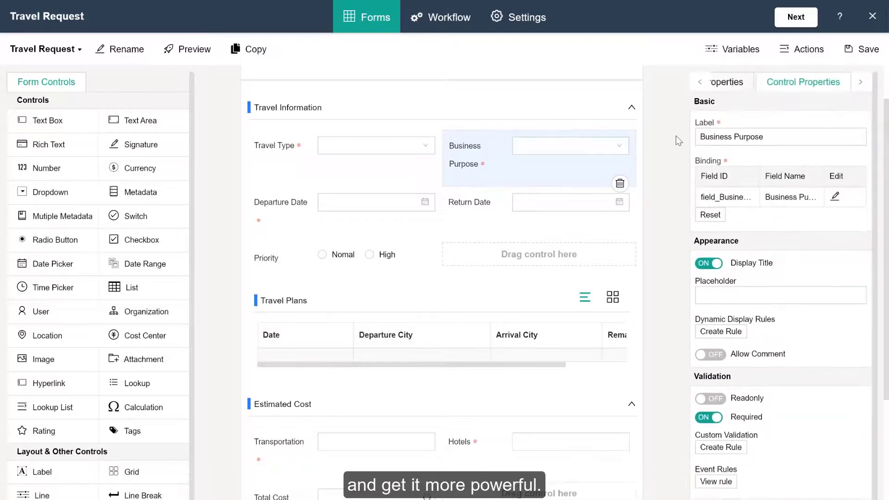
pyautogui.scroll(-7, 677, 140)
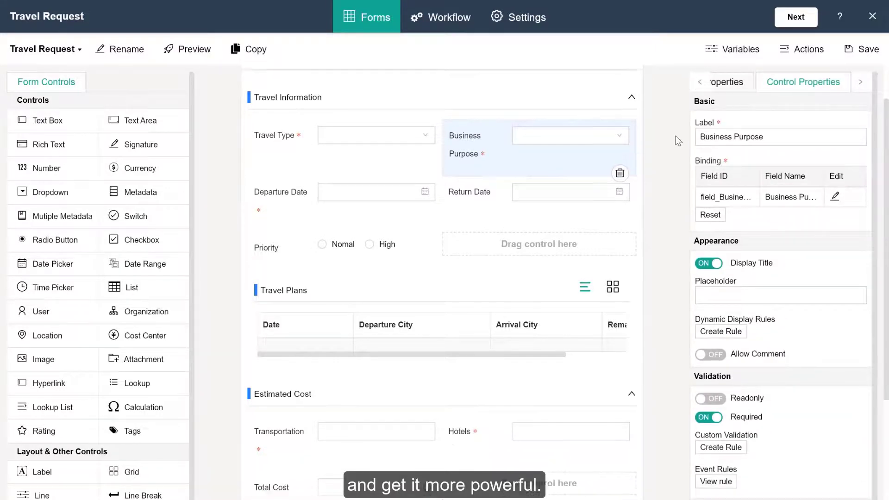
pyautogui.scroll(8, 675, 141)
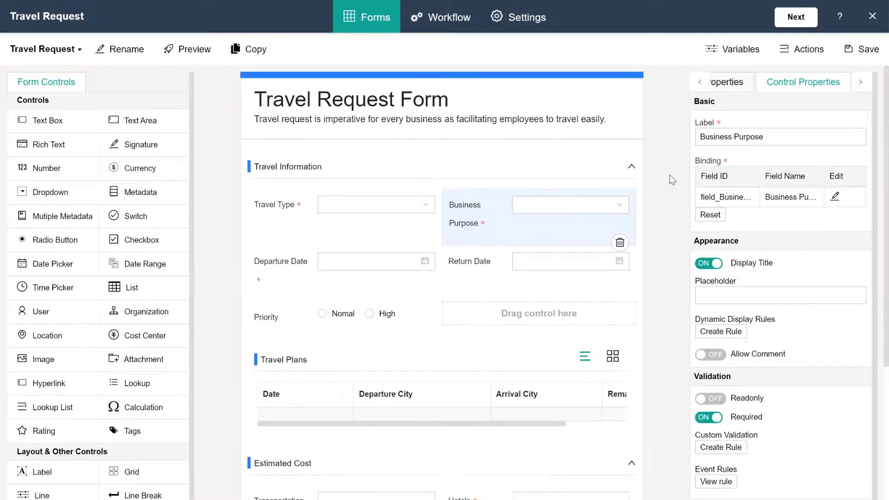